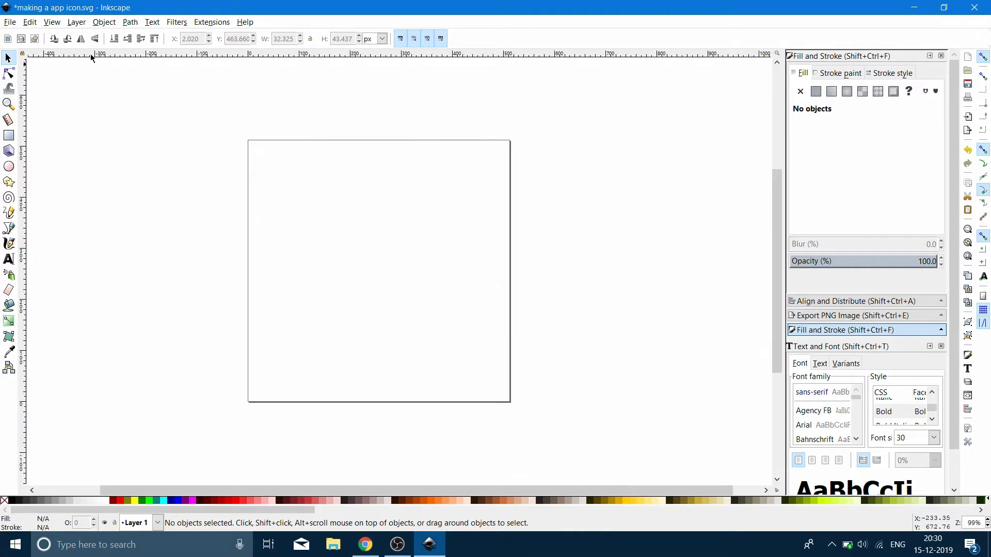
# Switch to the Rectangle tool to start drawing on the empty page.
pyautogui.click(8, 135)
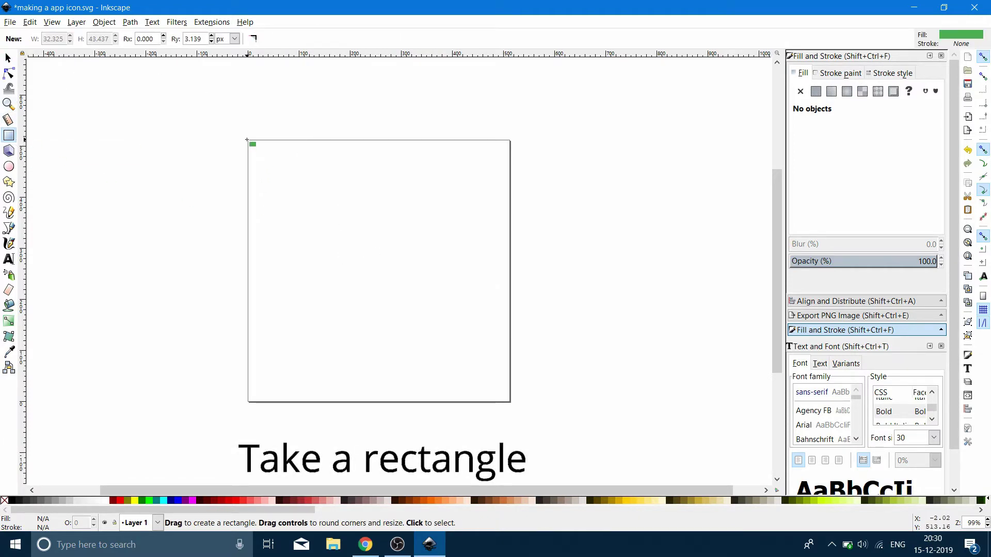
# Draw a green rectangle and fit it to the page's top, left and right edges.
pyautogui.moveTo(247, 139)
pyautogui.mouseDown()
pyautogui.moveTo(442, 302)
pyautogui.moveTo(506, 342)
pyautogui.mouseUp()
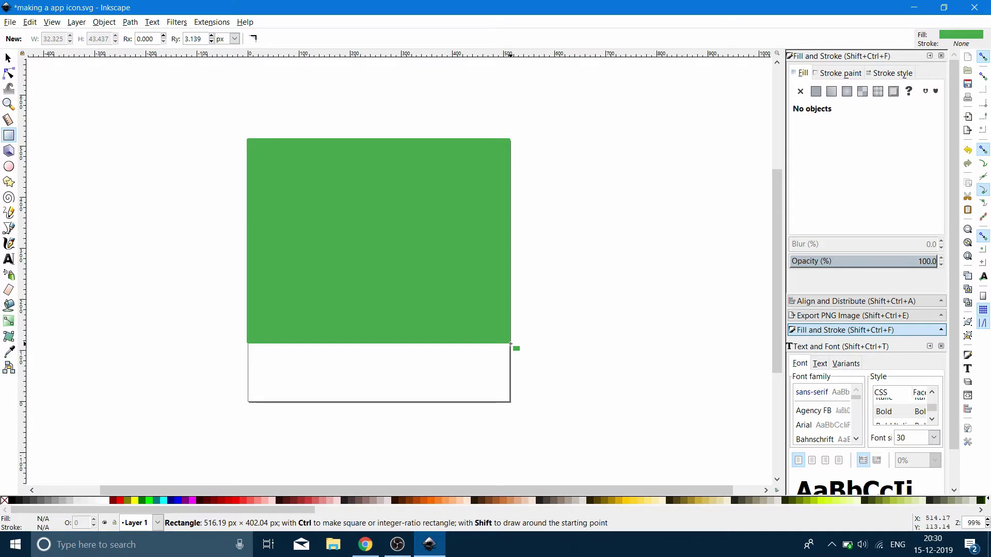
pyautogui.moveTo(505, 342); pyautogui.dragTo(511, 343)
pyautogui.click(8, 57)
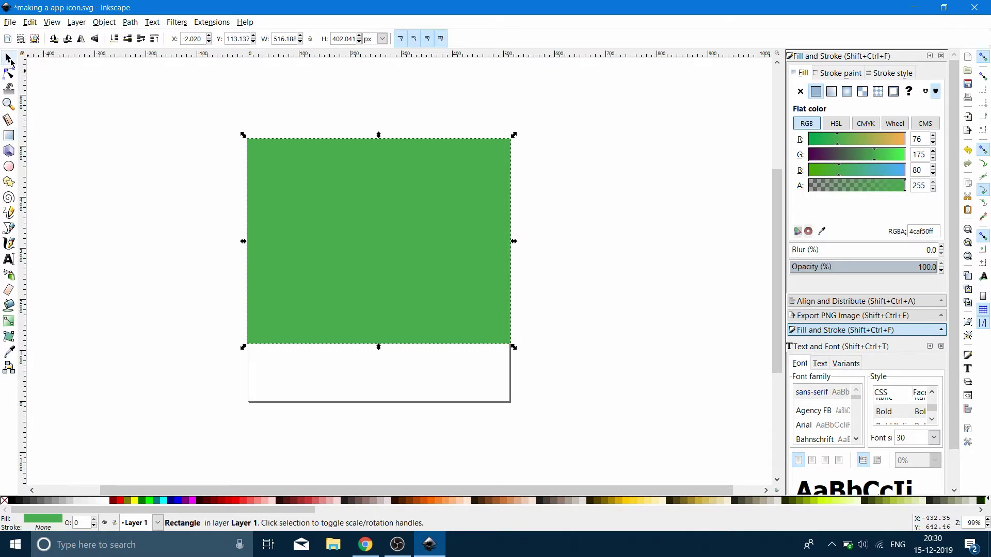
pyautogui.moveTo(353, 244); pyautogui.dragTo(353, 246)
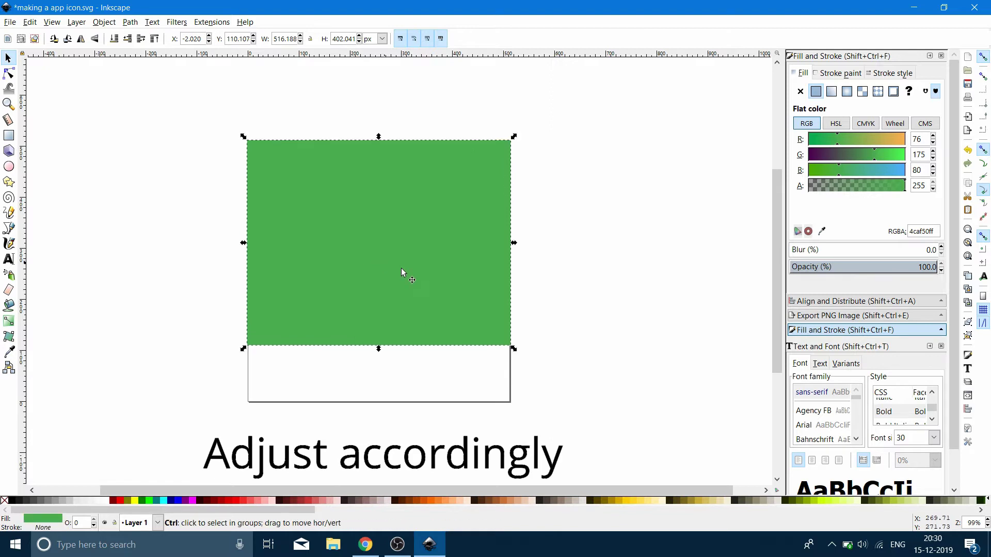
pyautogui.moveTo(514, 350); pyautogui.dragTo(510, 345)
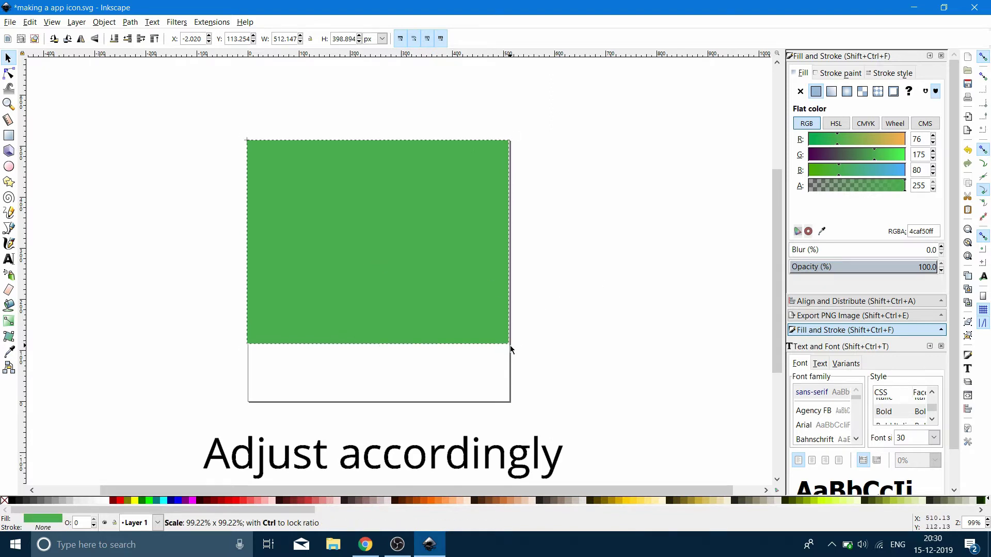
pyautogui.moveTo(243, 242); pyautogui.dragTo(243, 245)
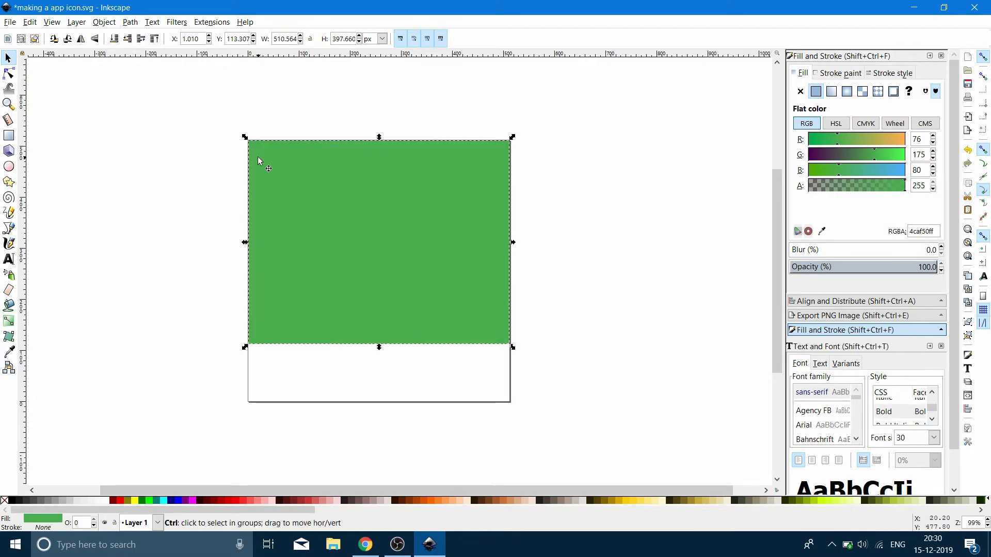
pyautogui.moveTo(247, 138); pyautogui.dragTo(243, 137)
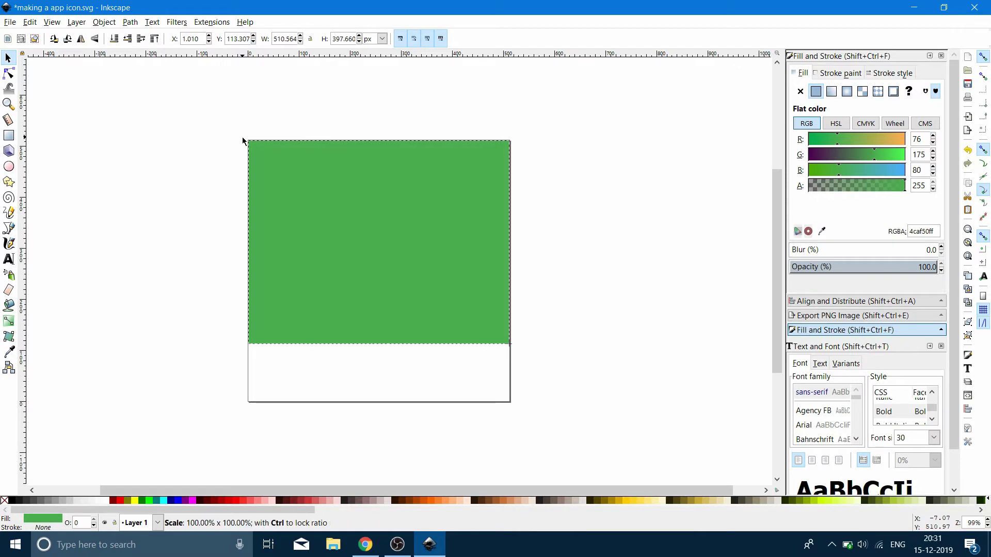
pyautogui.click(639, 190)
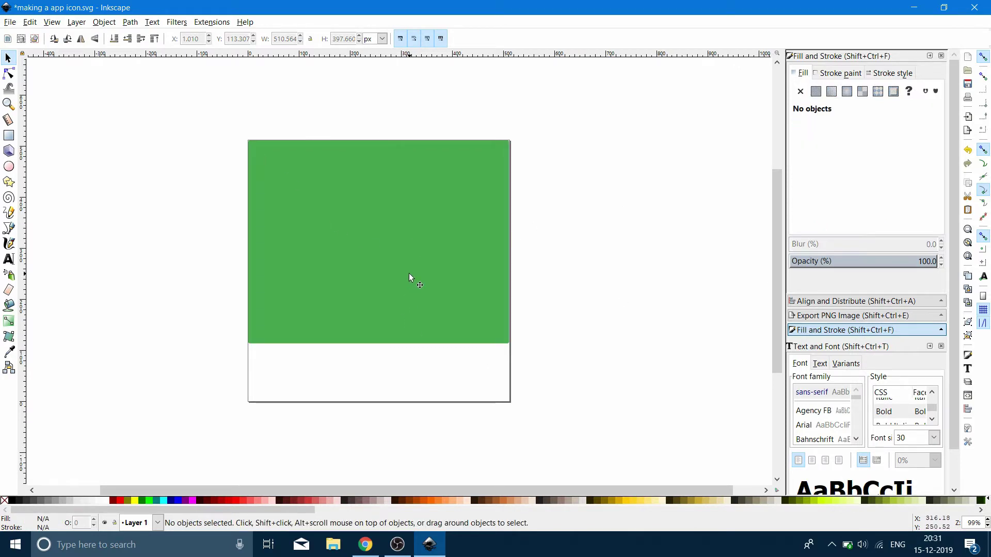
# Round the green rectangle's four corners by dragging its Node-tool rounding handle down.
pyautogui.click(8, 74)
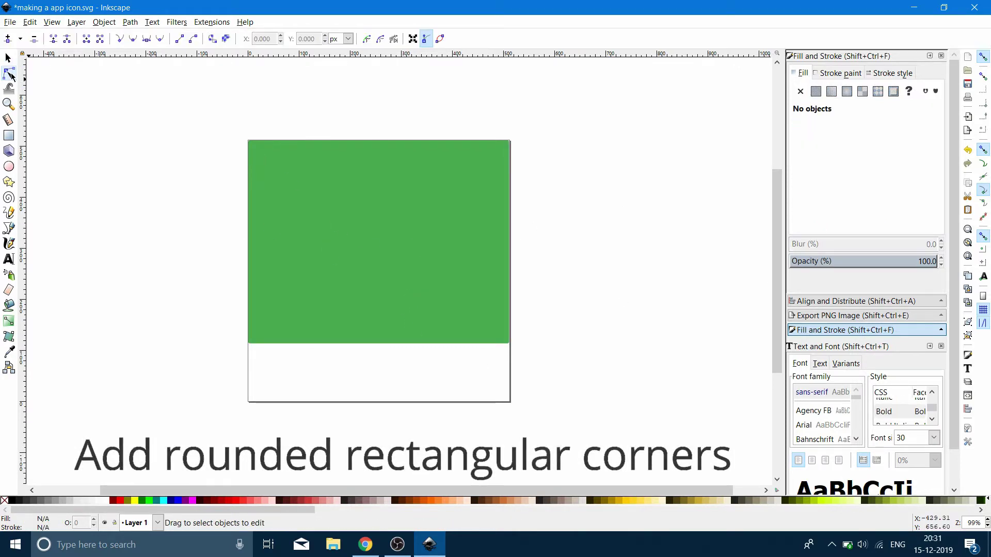
pyautogui.click(317, 220)
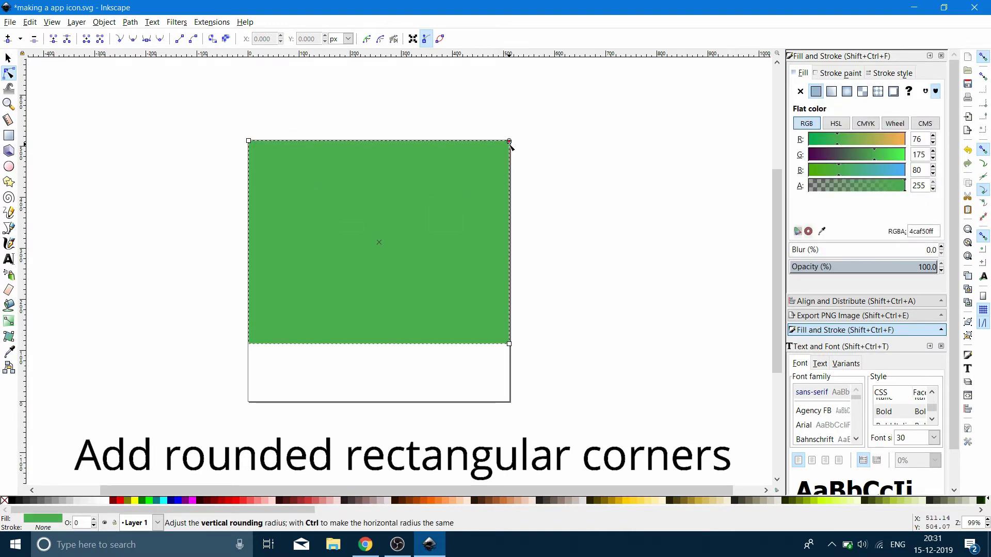
pyautogui.moveTo(510, 150); pyautogui.dragTo(510, 164)
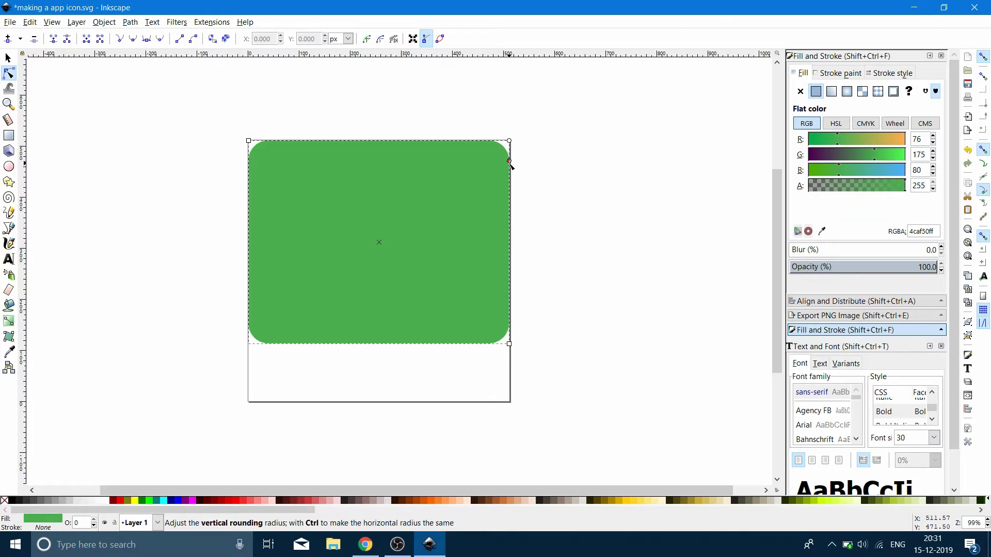
pyautogui.click(537, 188)
pyautogui.click(399, 213)
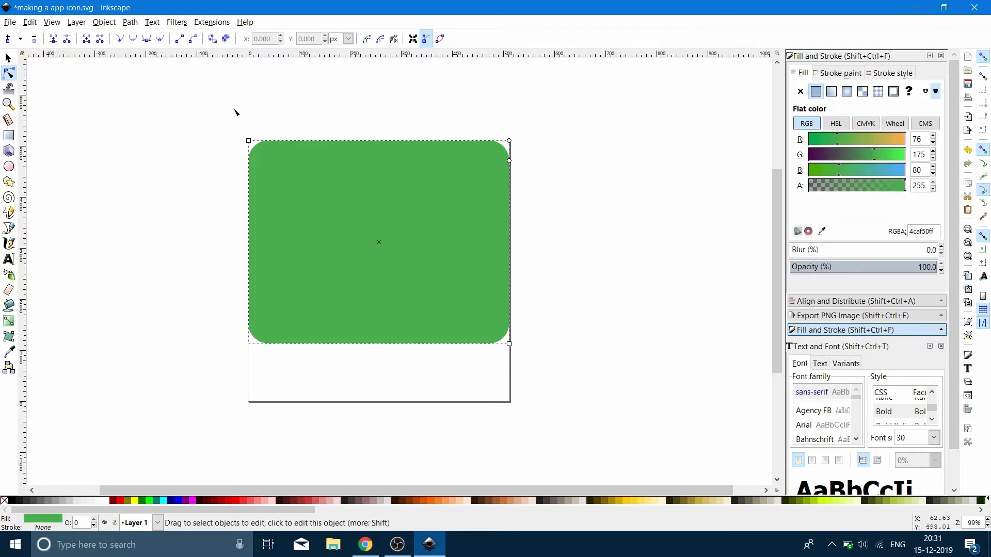
pyautogui.click(130, 22)
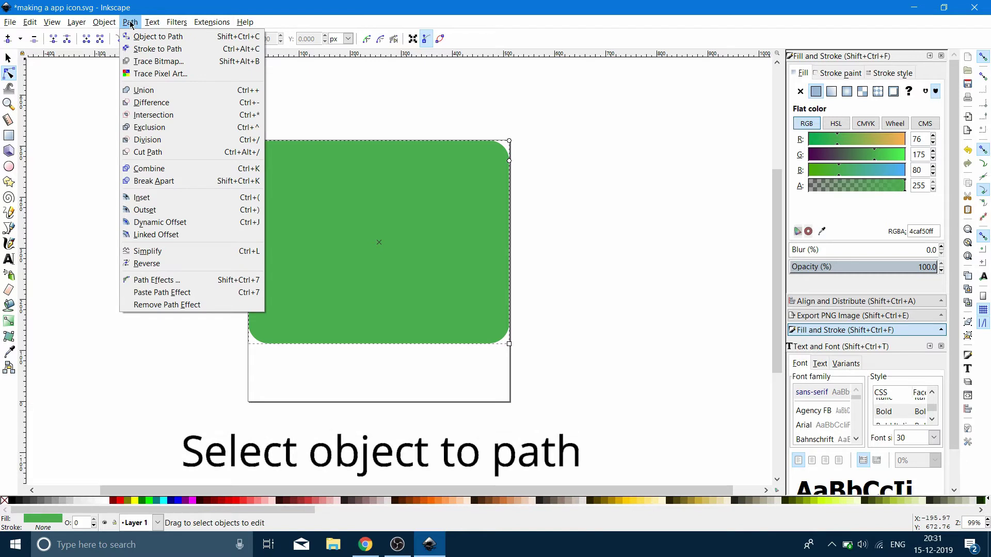
# Convert the panel to a path and remove its bottom rounded nodes for a straight edge.
pyautogui.click(135, 36)
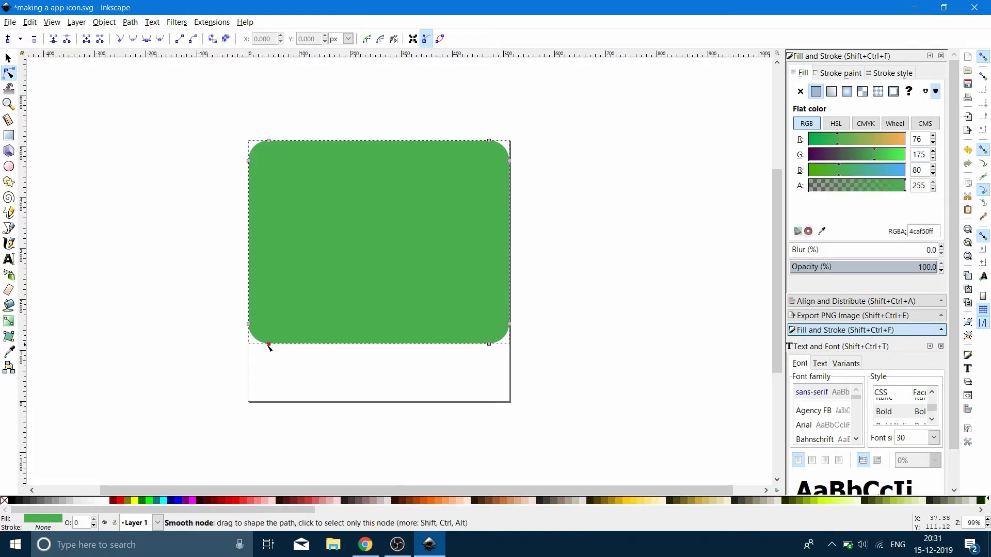
pyautogui.moveTo(262, 338); pyautogui.dragTo(500, 355)
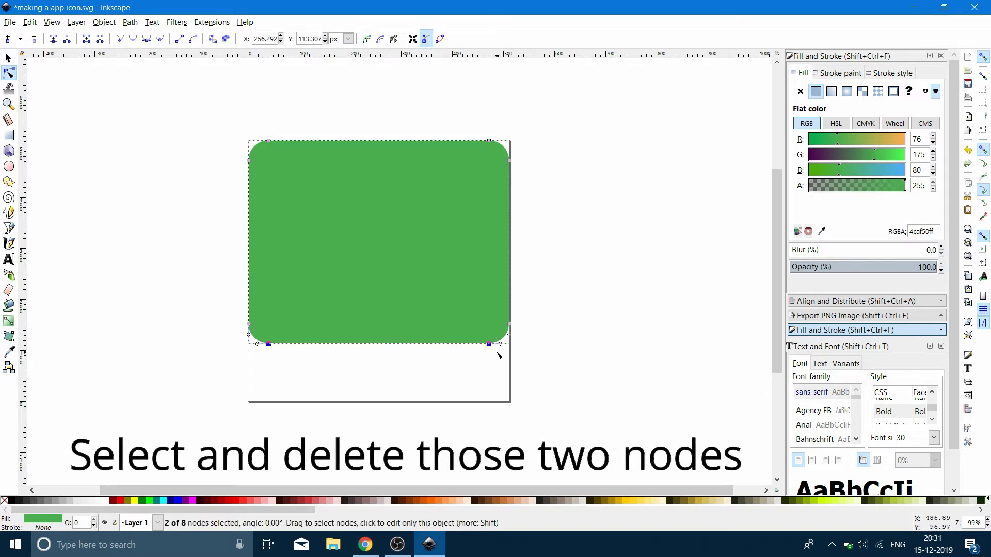
pyautogui.press('Delete')
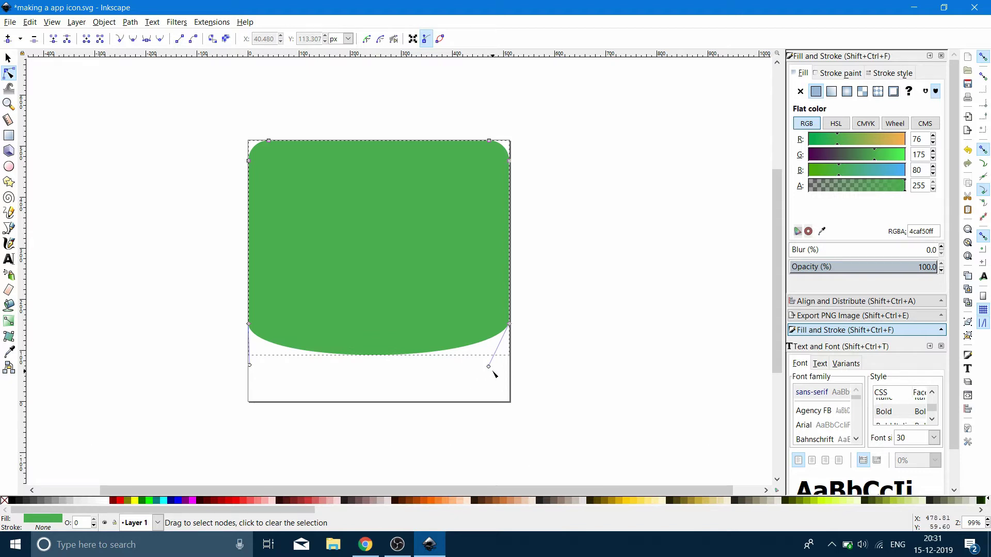
pyautogui.keyDown('ctrl'); pyautogui.click(488, 366); pyautogui.keyUp('ctrl')
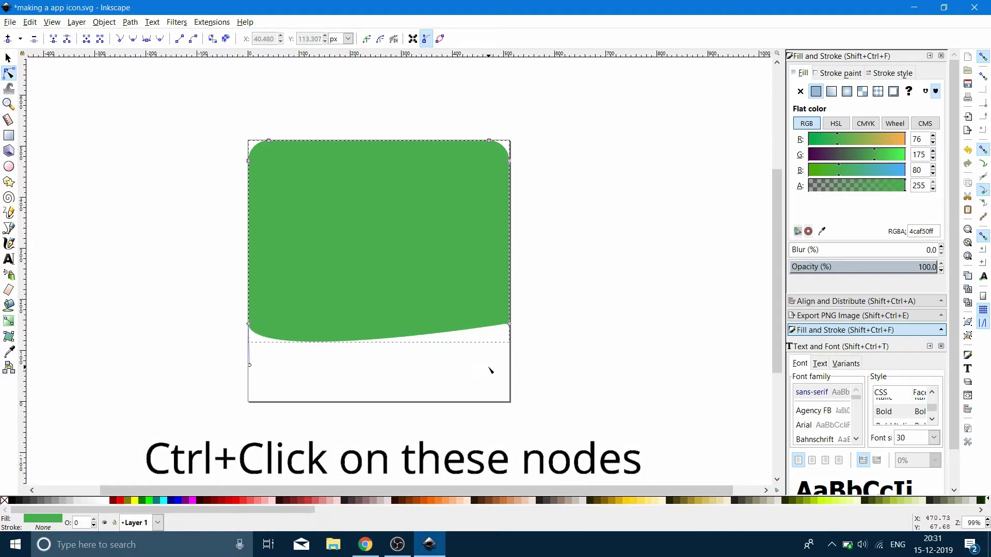
pyautogui.keyDown('ctrl'); pyautogui.click(250, 366); pyautogui.keyUp('ctrl')
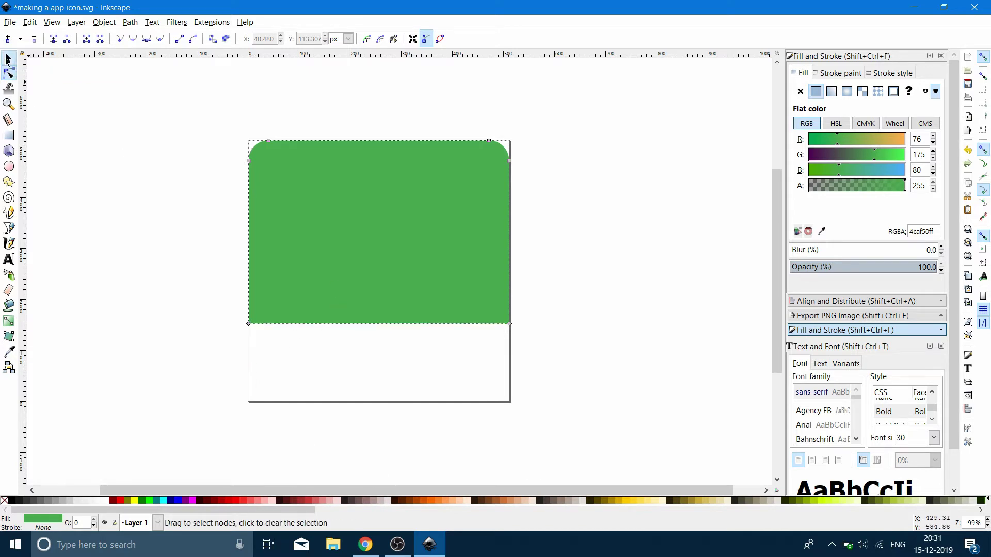
pyautogui.click(8, 59)
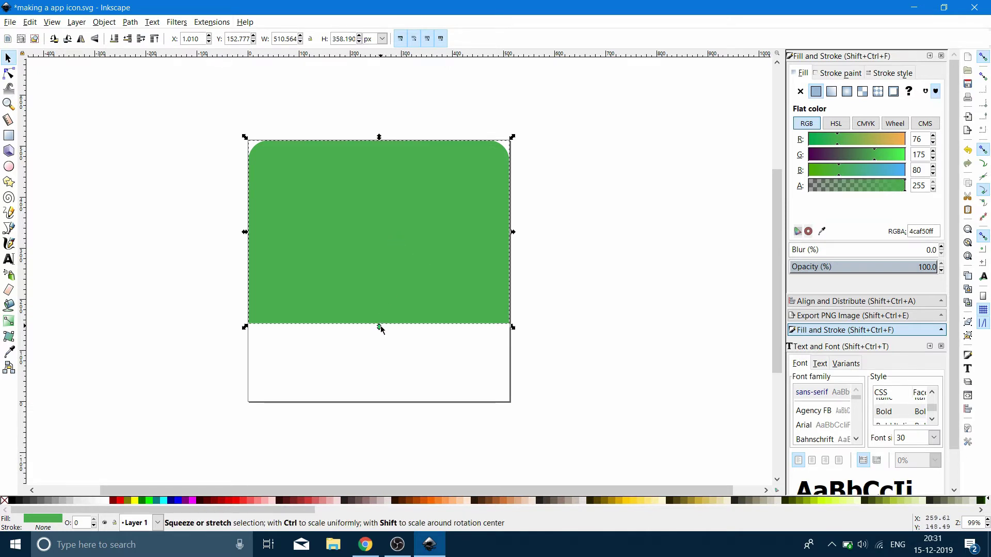
# Stretch the green panel's bottom edge further down the page.
pyautogui.moveTo(379, 327); pyautogui.dragTo(380, 355)
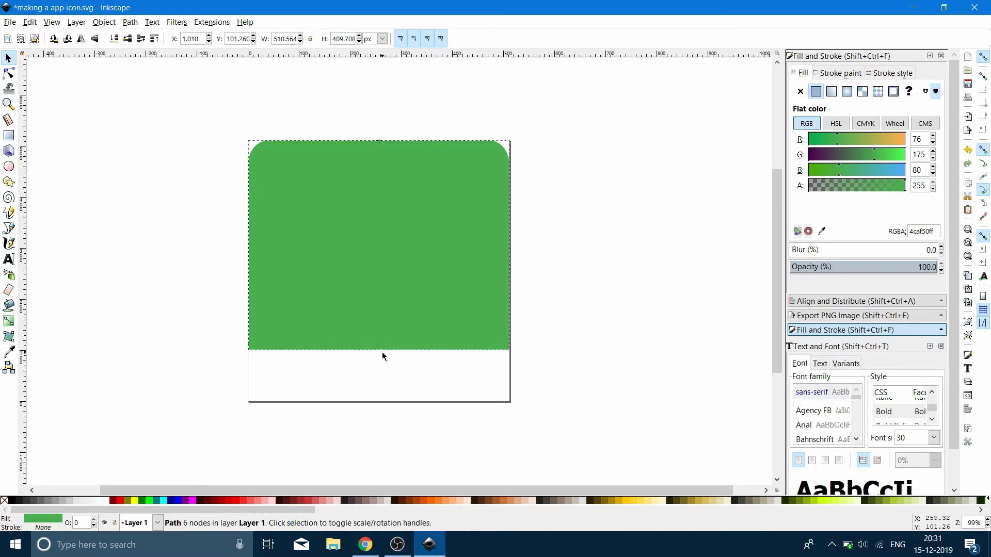
pyautogui.click(598, 271)
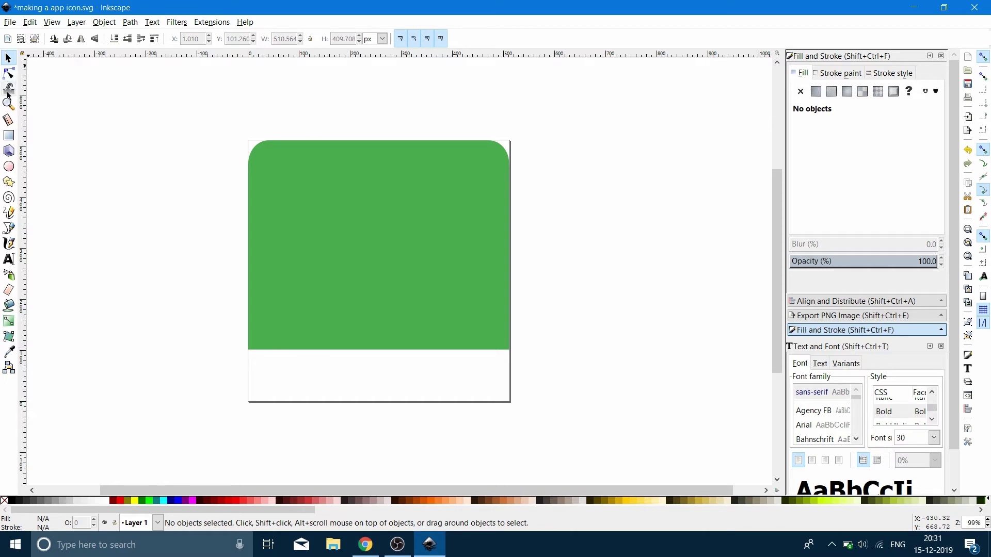
pyautogui.click(12, 169)
# Draw a circle beside the page and set its fill to ffffffff white.
pyautogui.moveTo(79, 177)
pyautogui.mouseDown()
pyautogui.moveTo(186, 290)
pyautogui.moveTo(196, 287)
pyautogui.mouseUp()
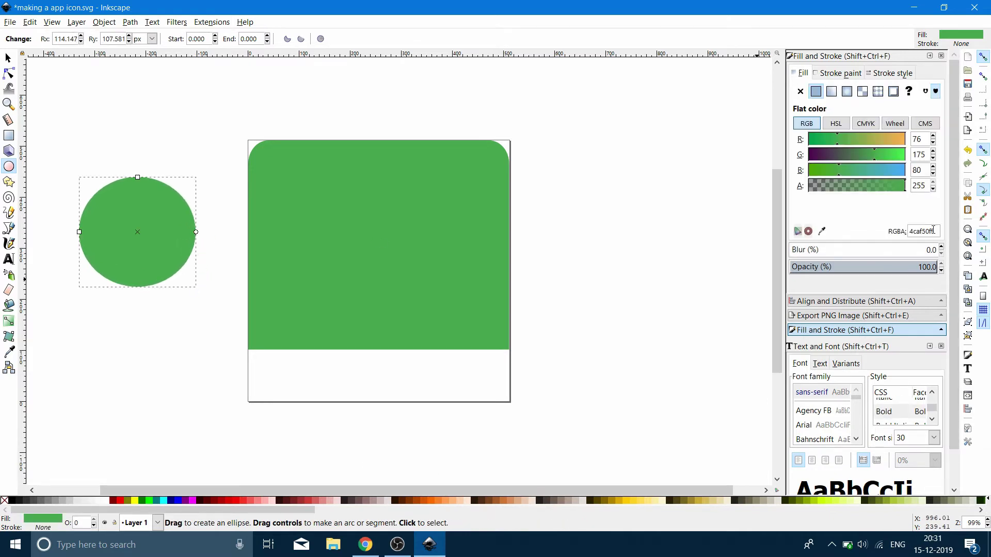
pyautogui.moveTo(933, 231); pyautogui.dragTo(905, 232)
pyautogui.write('ffffffff')
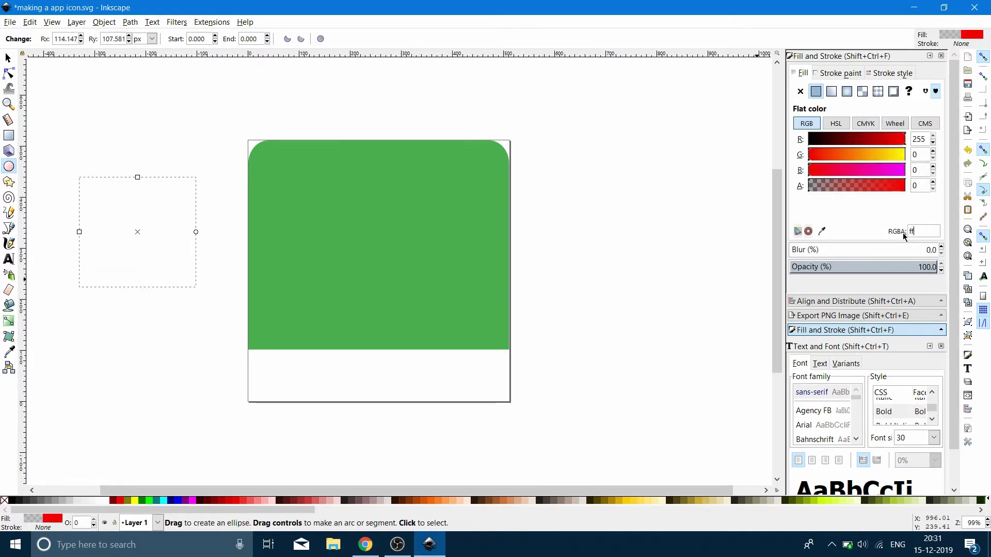
# Move the white circle onto the upper middle of the green panel and enlarge it.
pyautogui.click(7, 58)
pyautogui.moveTo(120, 228); pyautogui.dragTo(364, 241)
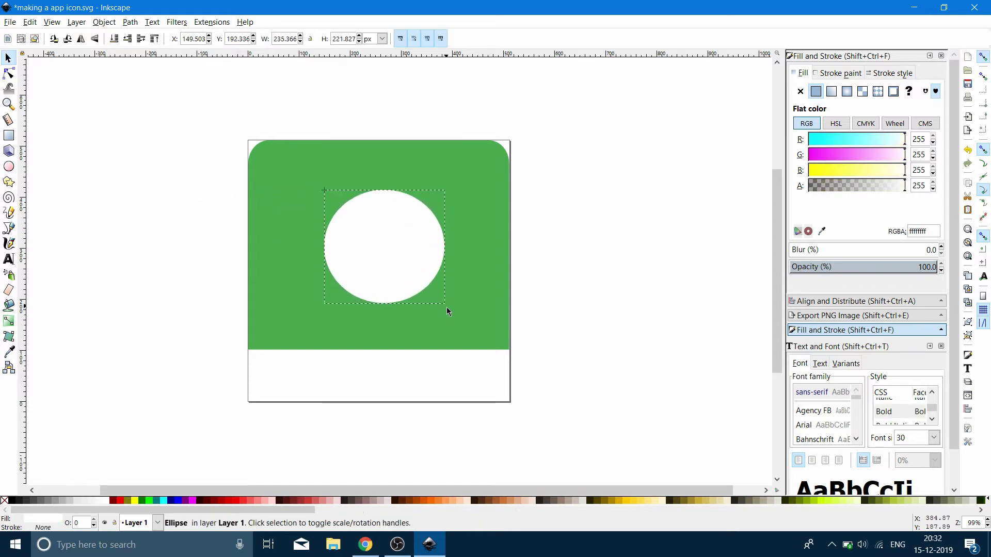
pyautogui.moveTo(445, 304); pyautogui.dragTo(457, 316)
pyautogui.moveTo(401, 256); pyautogui.dragTo(390, 250)
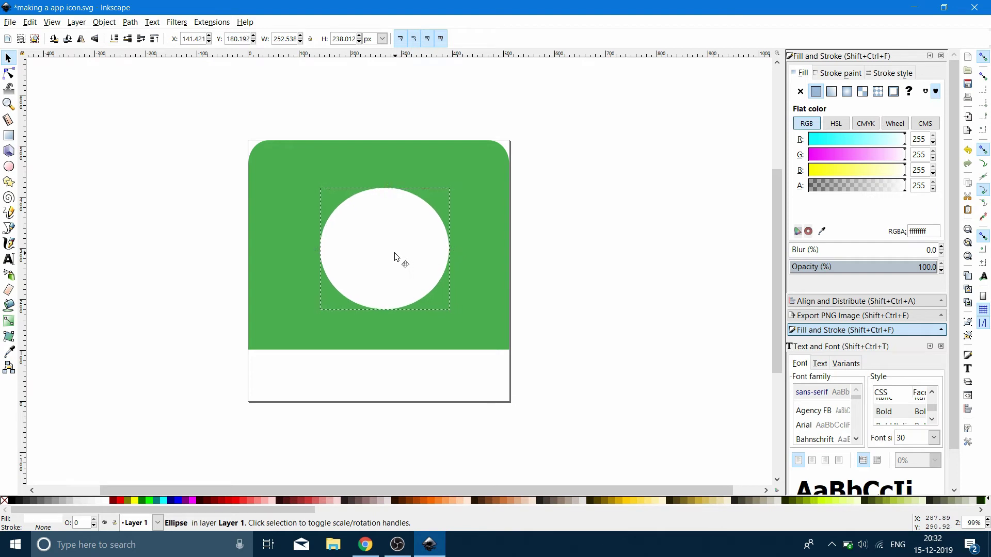
pyautogui.click(634, 225)
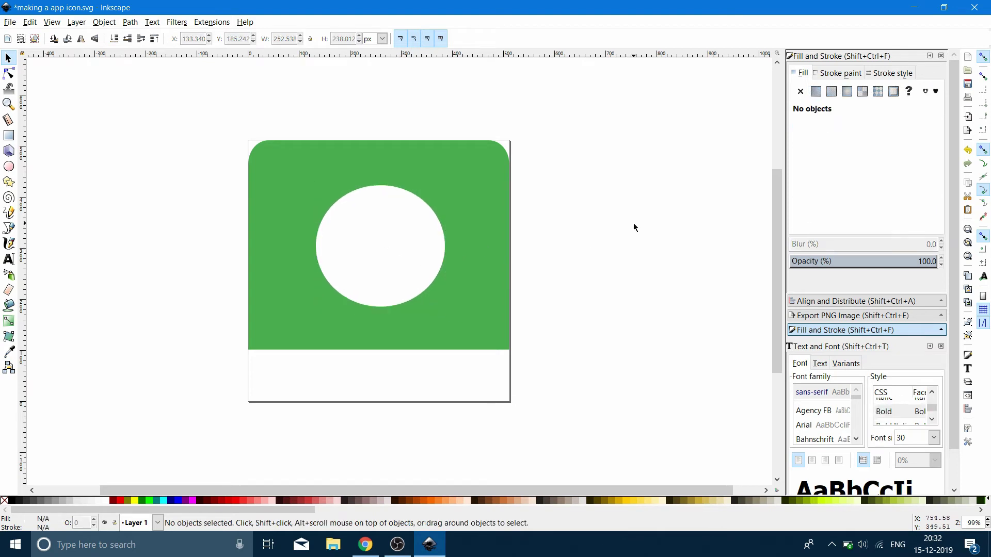
pyautogui.click(468, 212)
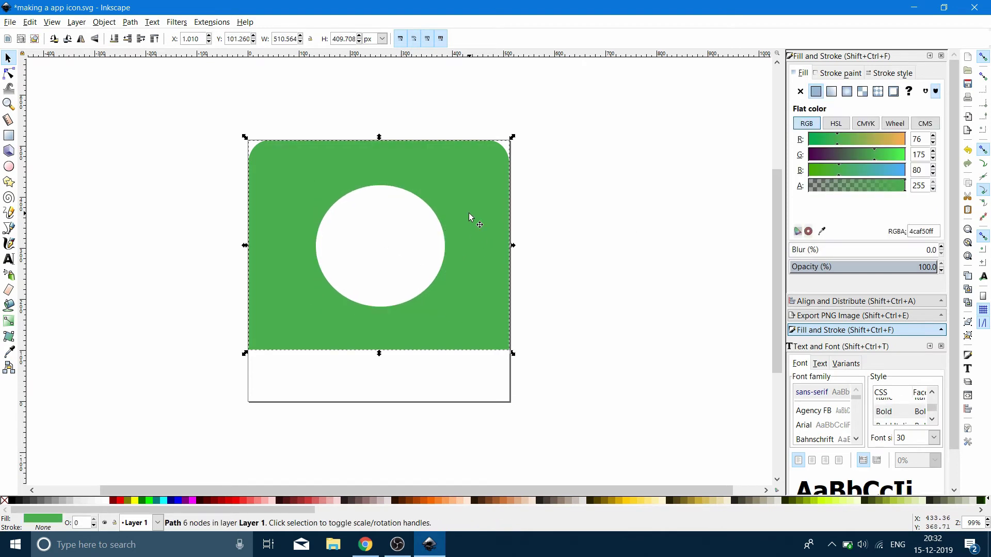
pyautogui.click(385, 234)
pyautogui.moveTo(446, 313); pyautogui.dragTo(460, 330)
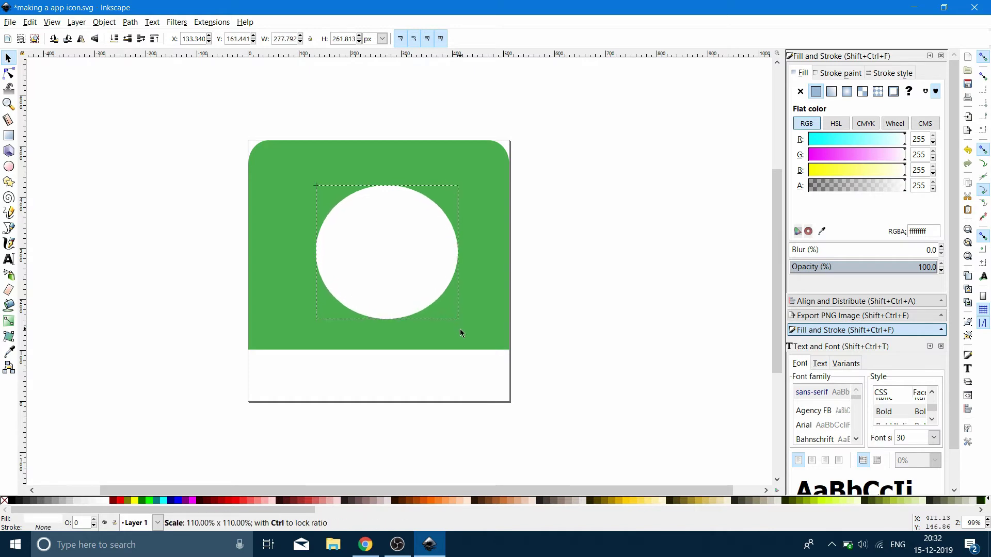
pyautogui.click(581, 257)
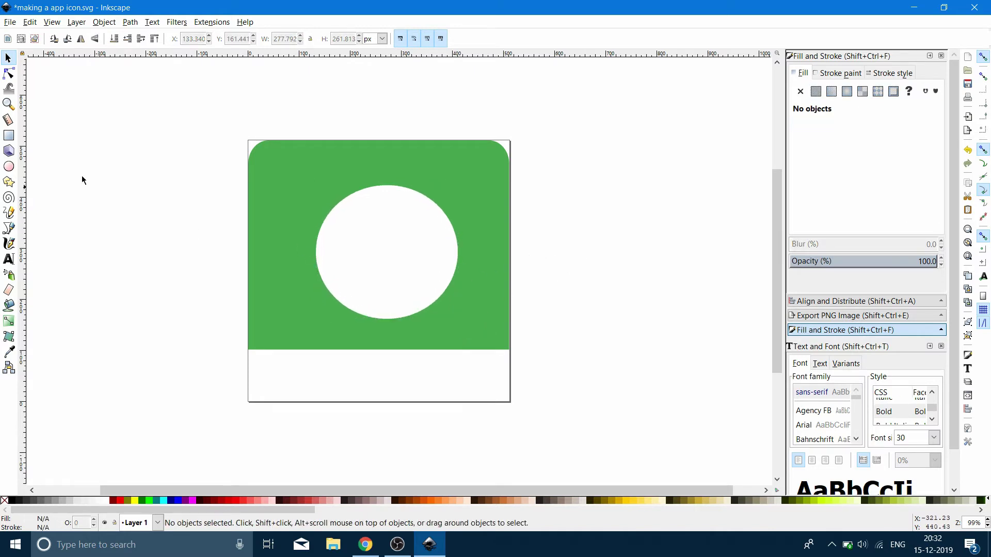
pyautogui.click(9, 259)
# Add the text 'APP NAME' in the white strip below the green panel.
pyautogui.click(292, 376)
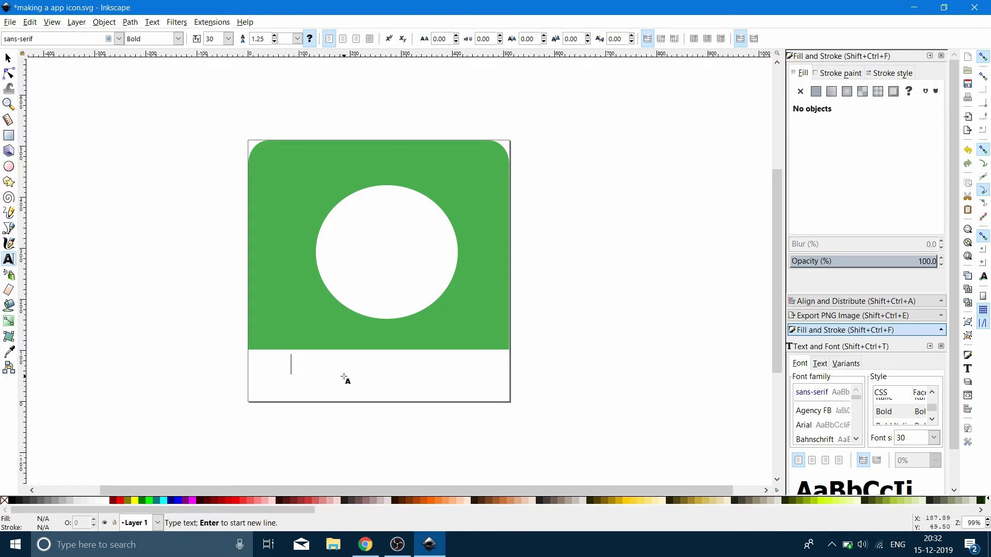
pyautogui.write('APP ')
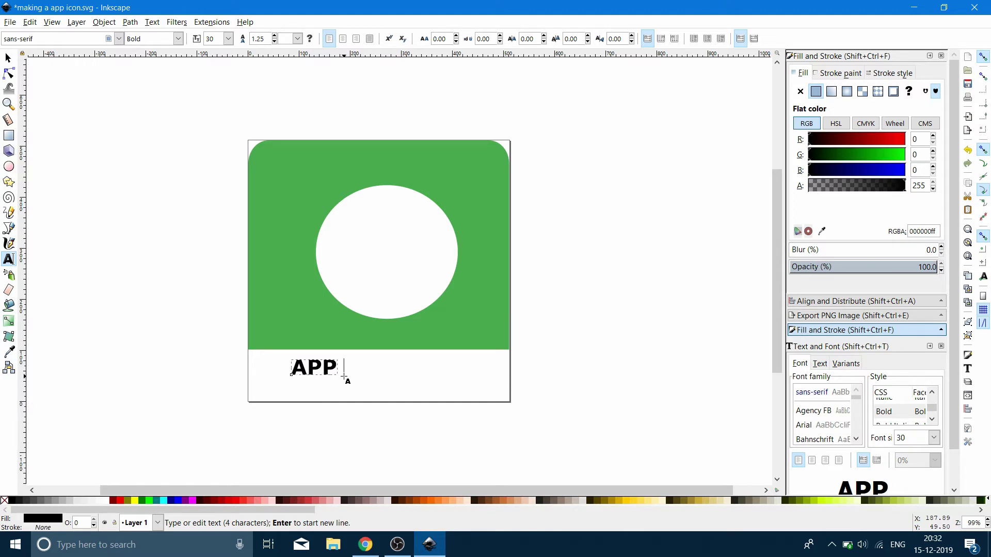
pyautogui.write('NAME')
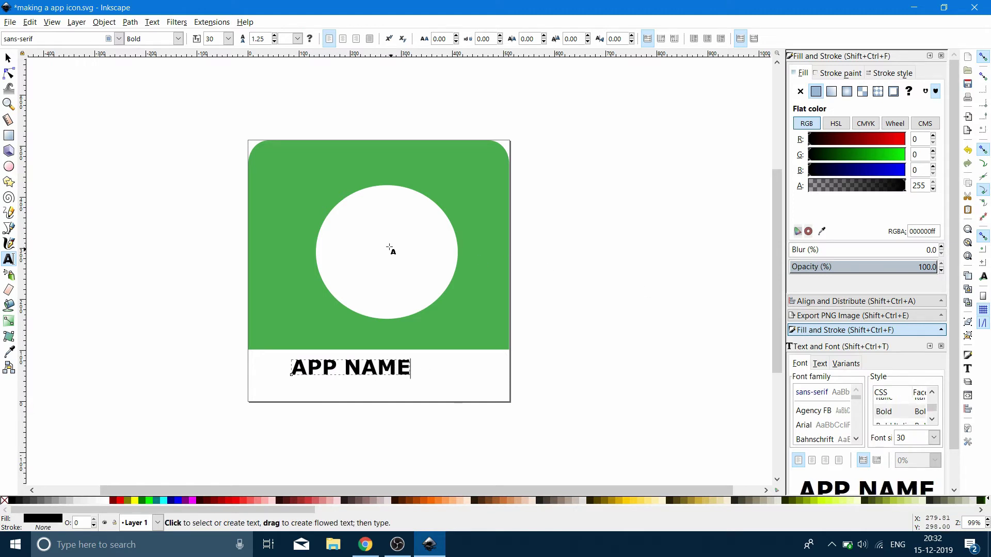
pyautogui.click(381, 244)
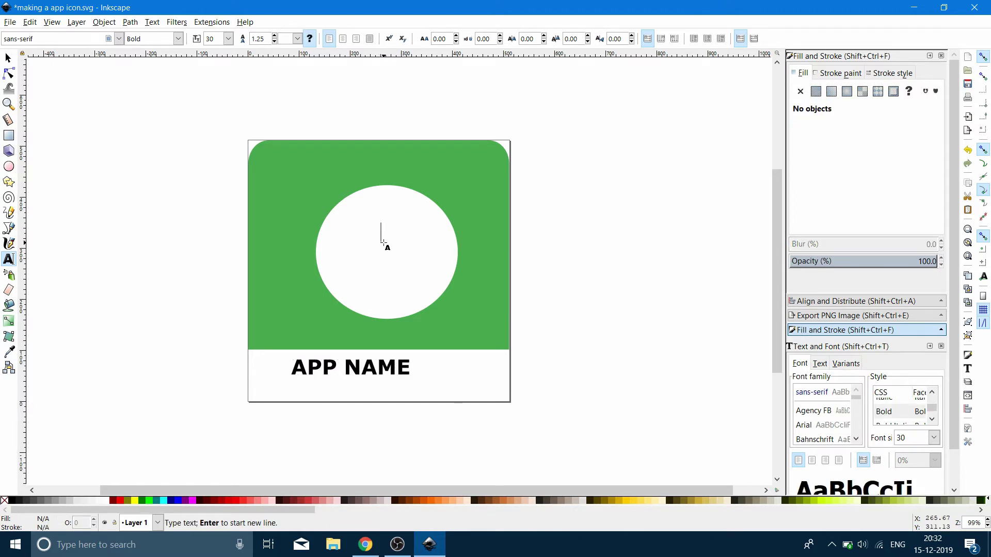
# Write 'APP' and 'LOGO' on two lines inside the white circle.
pyautogui.write('APP')
pyautogui.press('Return')
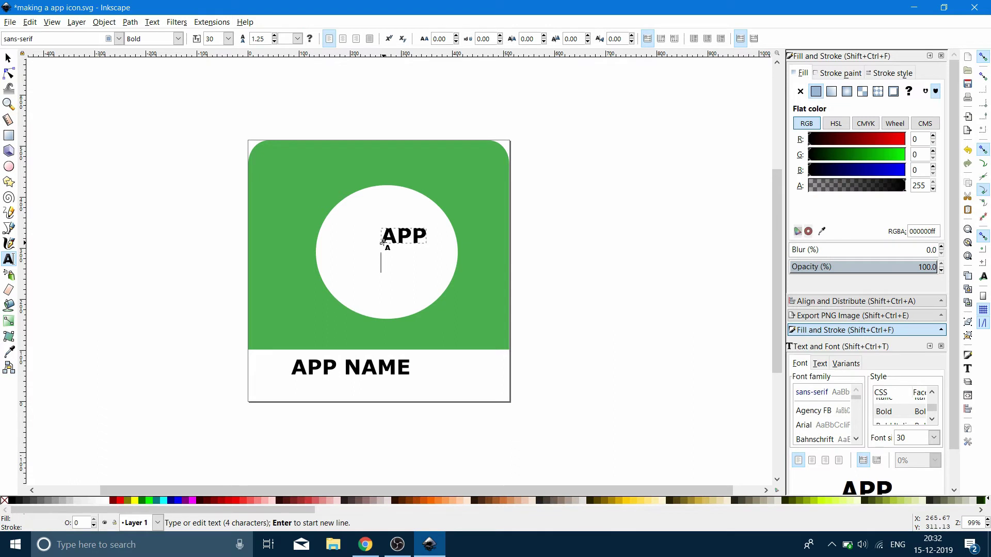
pyautogui.write('LOGO')
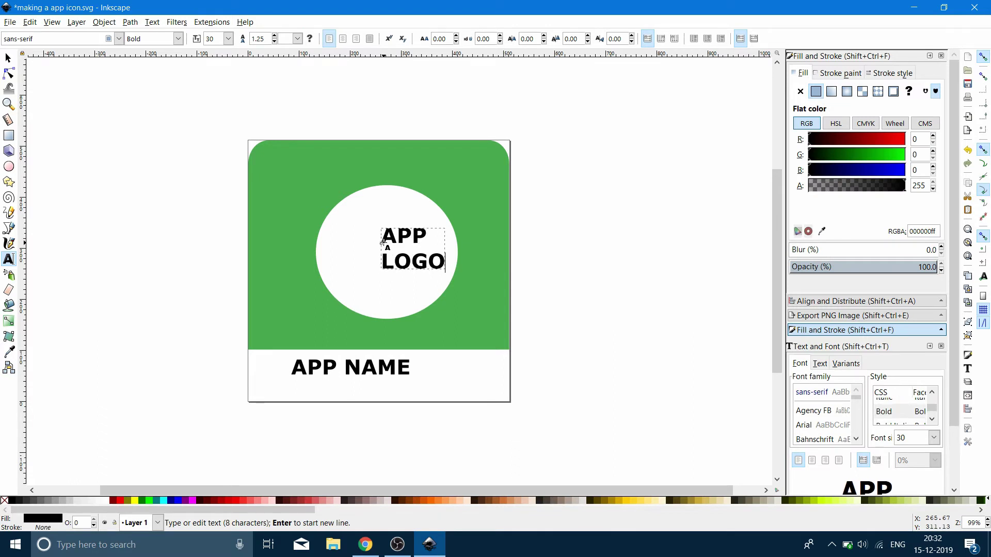
pyautogui.click(549, 239)
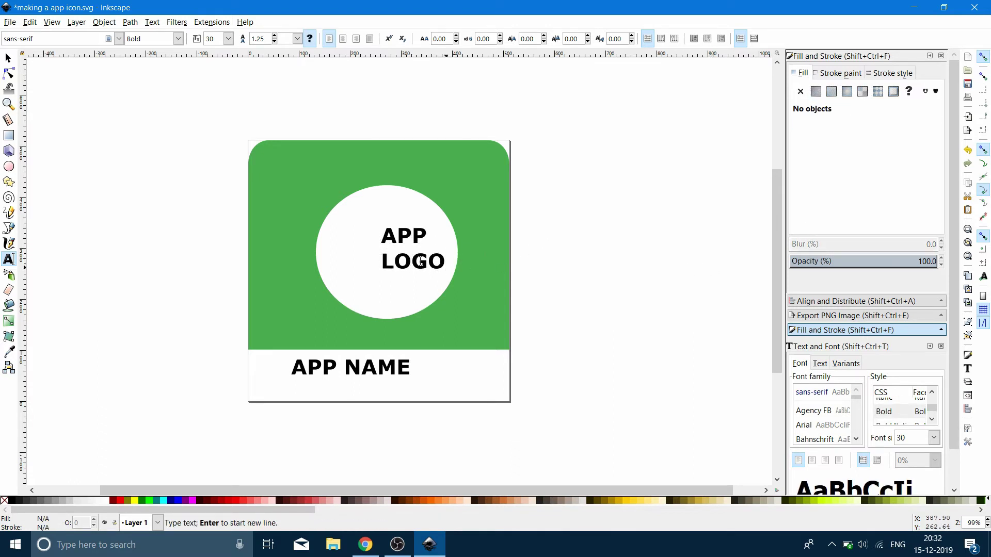
# Centre the APP LOGO text horizontally on the white circle using Align and Distribute.
pyautogui.click(9, 59)
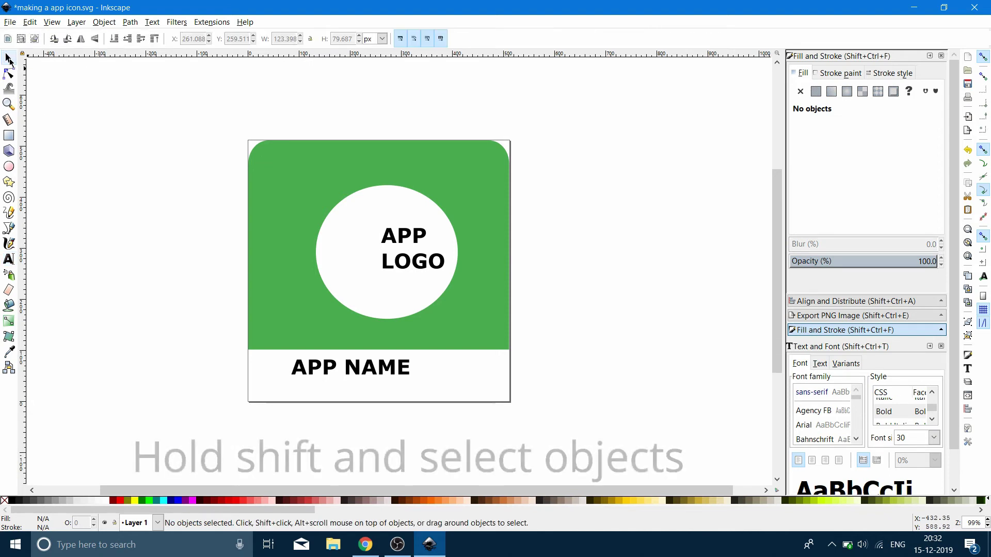
pyautogui.keyDown('shift'); pyautogui.click(395, 258); pyautogui.keyUp('shift')
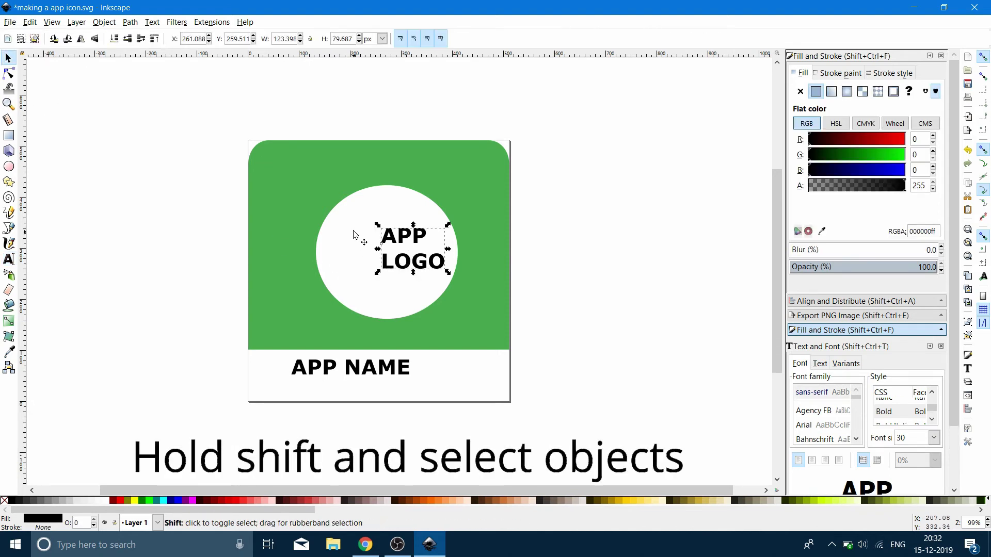
pyautogui.keyDown('shift'); pyautogui.click(353, 231); pyautogui.keyUp('shift')
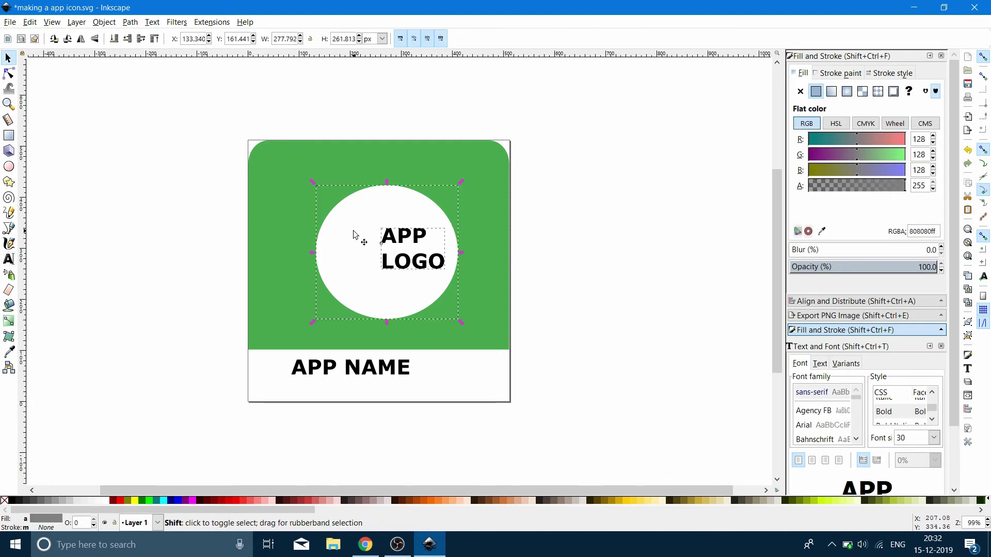
pyautogui.click(853, 305)
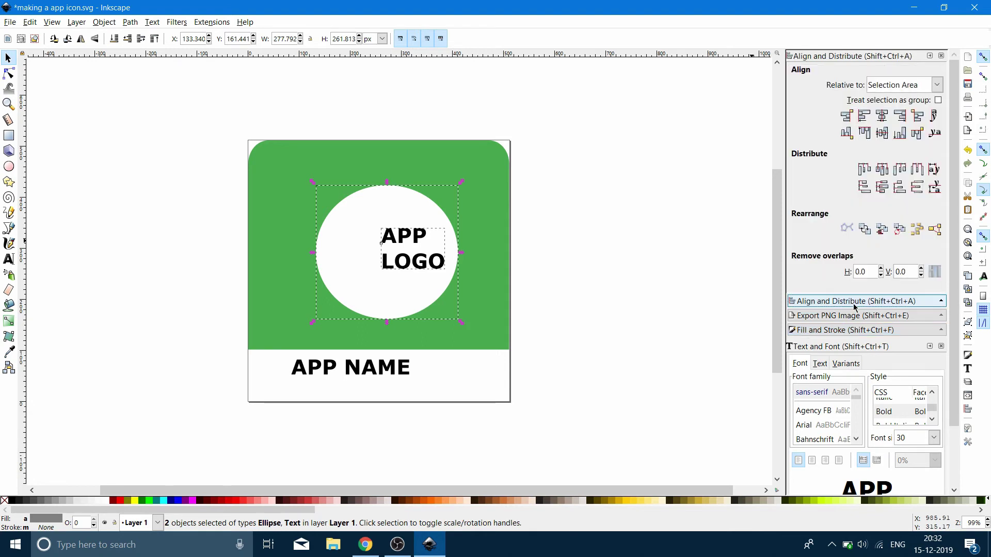
pyautogui.click(882, 117)
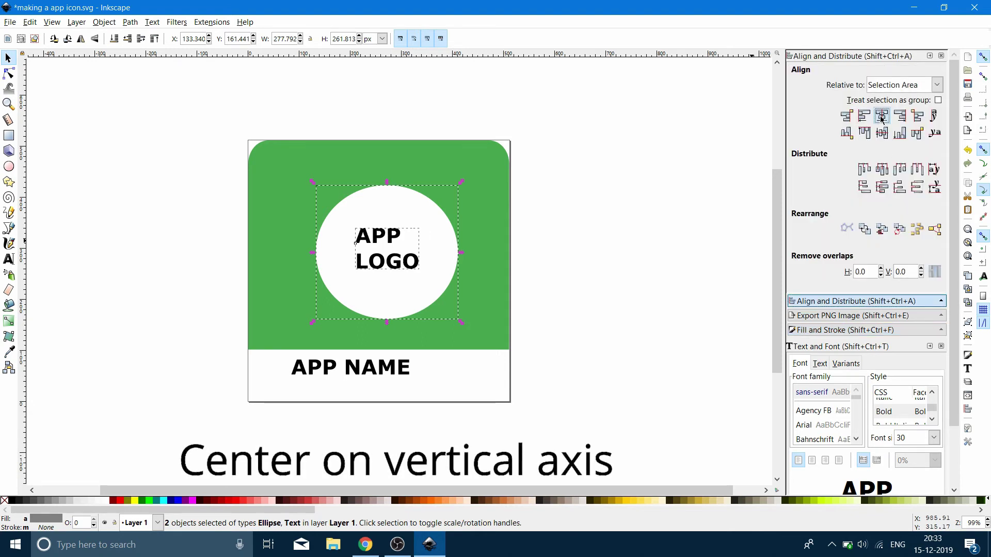
# Centre the white circle horizontally on the green panel.
pyautogui.click(621, 207)
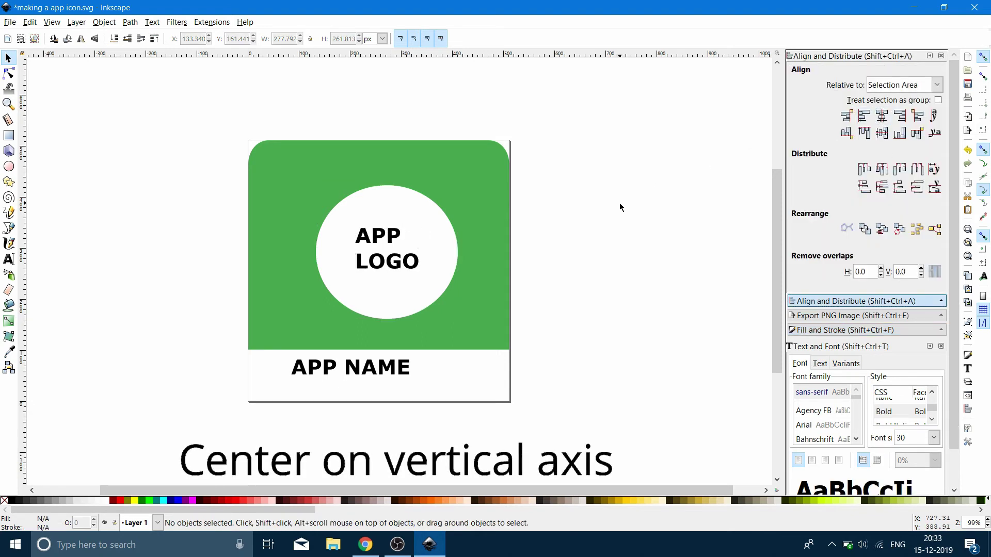
pyautogui.click(427, 235)
pyautogui.keyDown('shift'); pyautogui.click(463, 168); pyautogui.keyUp('shift')
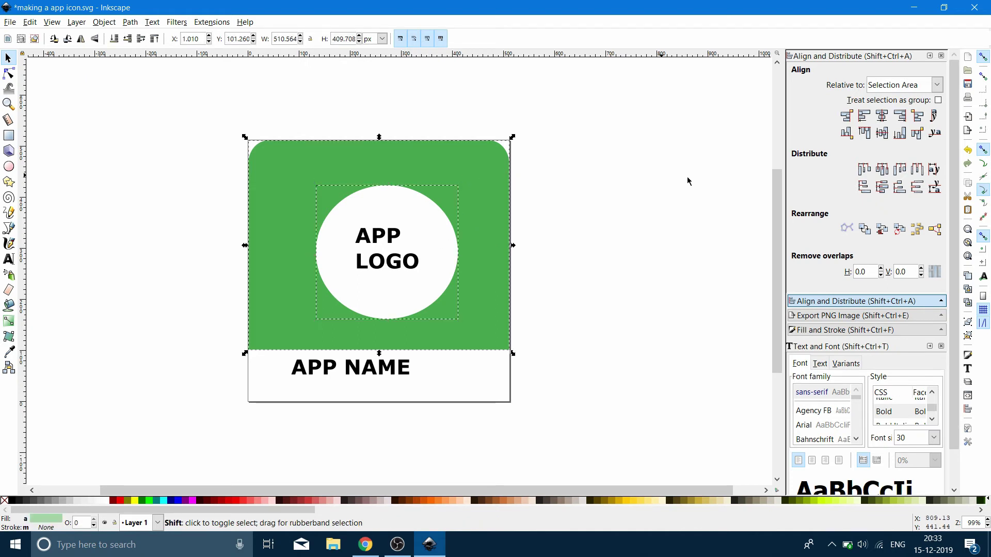
pyautogui.click(882, 115)
# Centre the APP LOGO text horizontally on the green panel.
pyautogui.click(647, 200)
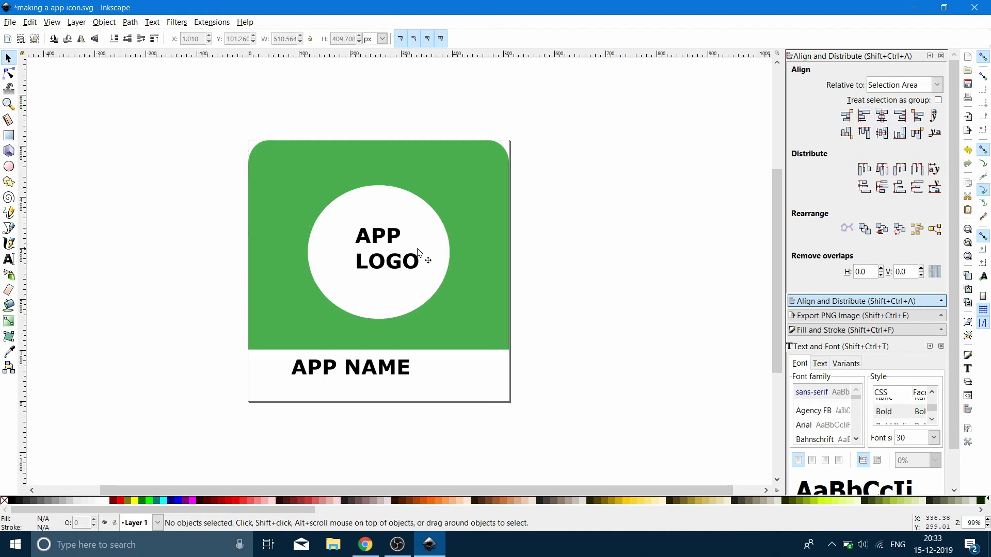
pyautogui.click(402, 249)
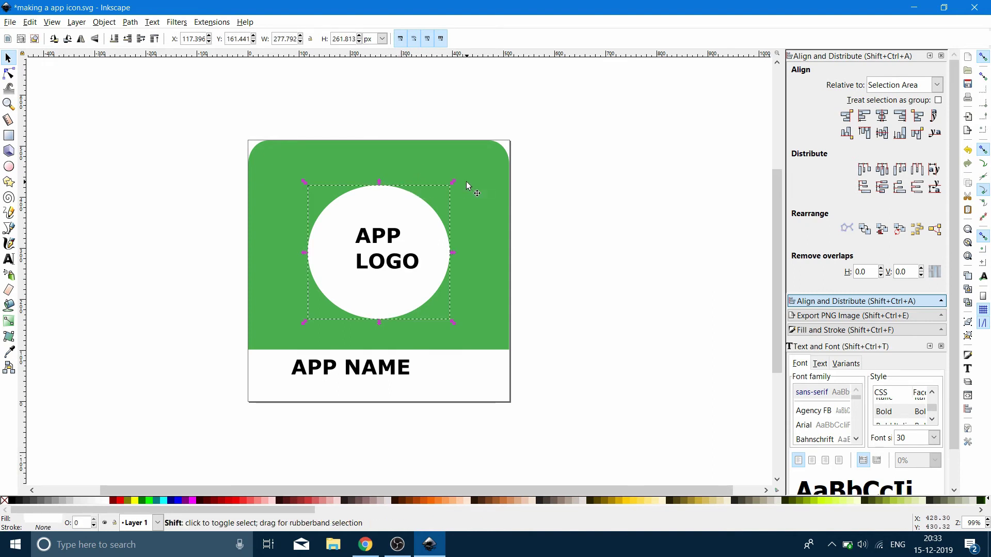
pyautogui.click(395, 263)
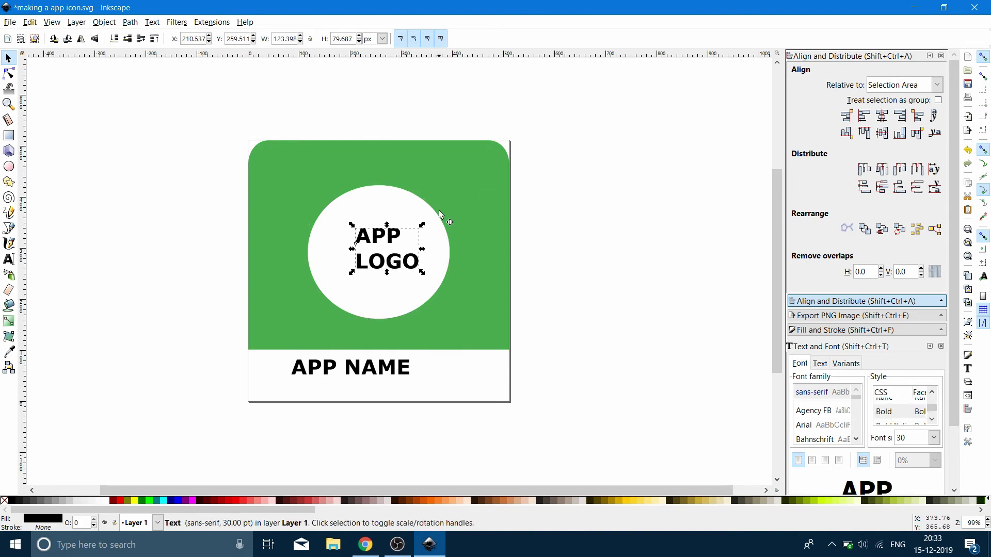
pyautogui.keyDown('shift'); pyautogui.click(440, 172); pyautogui.keyUp('shift')
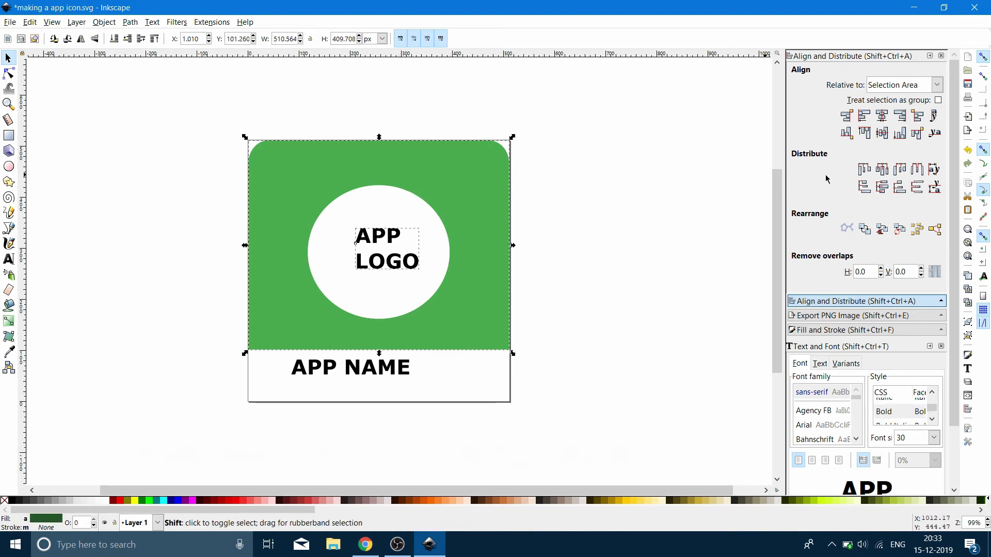
pyautogui.click(882, 116)
# Select the APP NAME text below the panel.
pyautogui.click(676, 223)
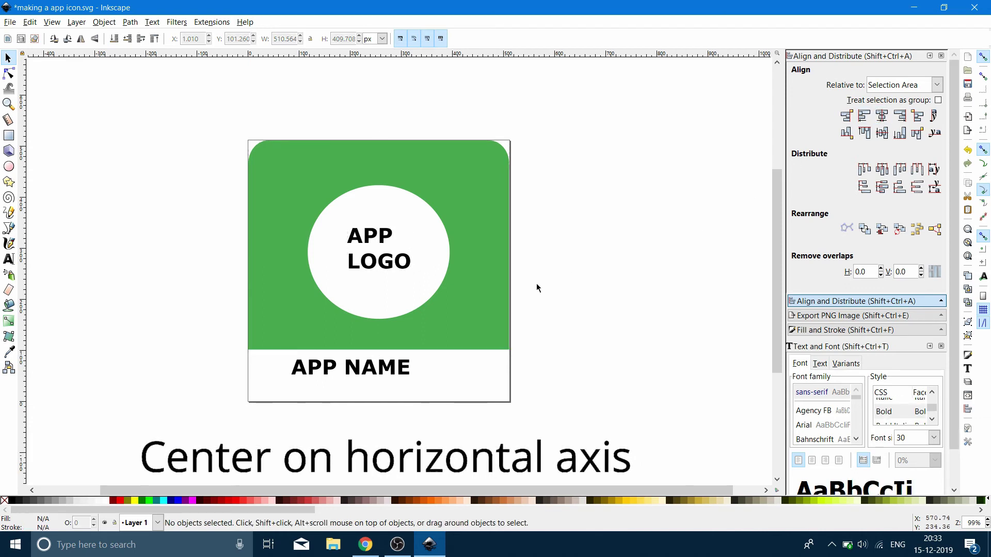
pyautogui.press('shift')
pyautogui.keyDown('shift'); pyautogui.click(367, 371); pyautogui.keyUp('shift')
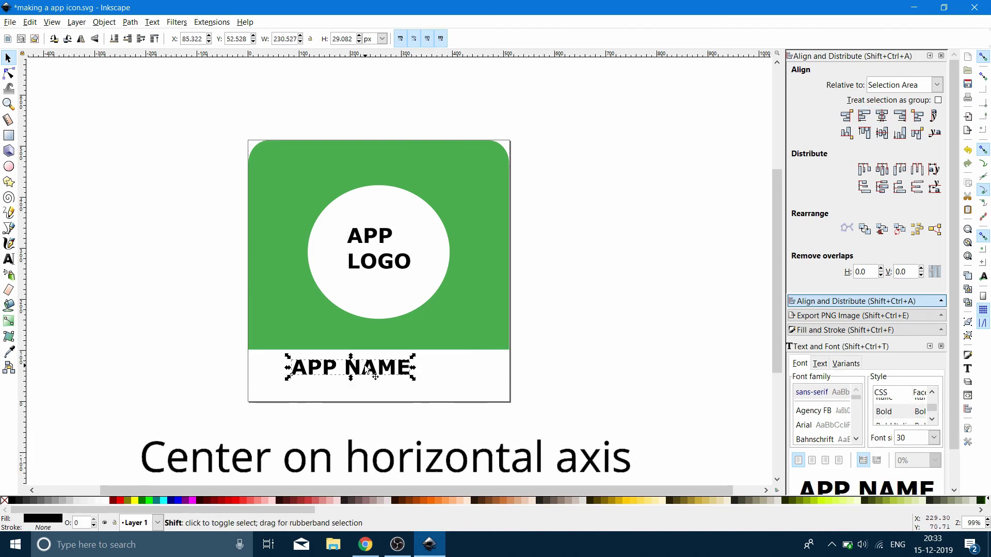
# Centre APP NAME horizontally under the green panel.
pyautogui.keyDown('shift'); pyautogui.click(472, 271); pyautogui.keyUp('shift')
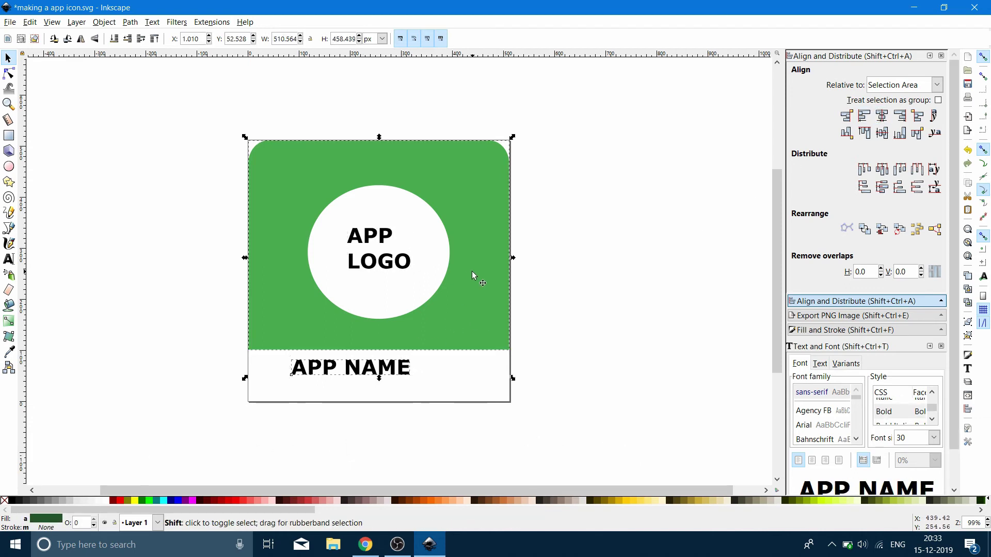
pyautogui.click(882, 115)
pyautogui.press('Escape')
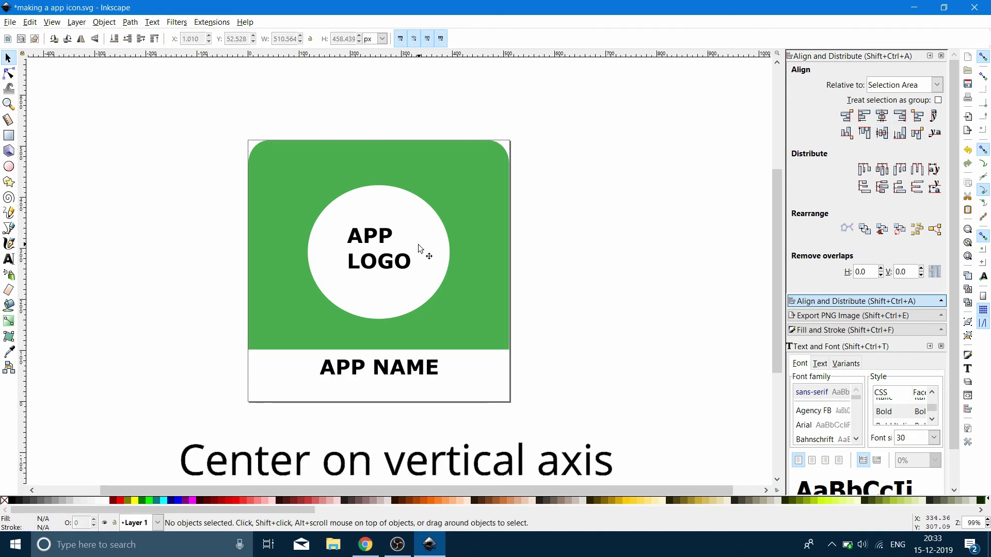
# Centre the APP LOGO text vertically within the white circle.
pyautogui.keyDown('shift'); pyautogui.click(419, 249); pyautogui.keyUp('shift')
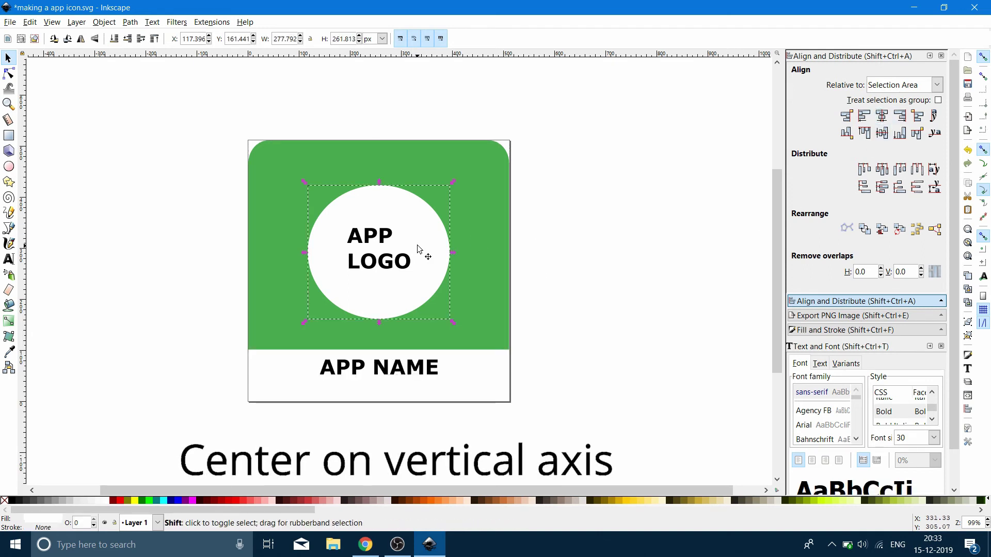
pyautogui.click(882, 133)
pyautogui.click(522, 416)
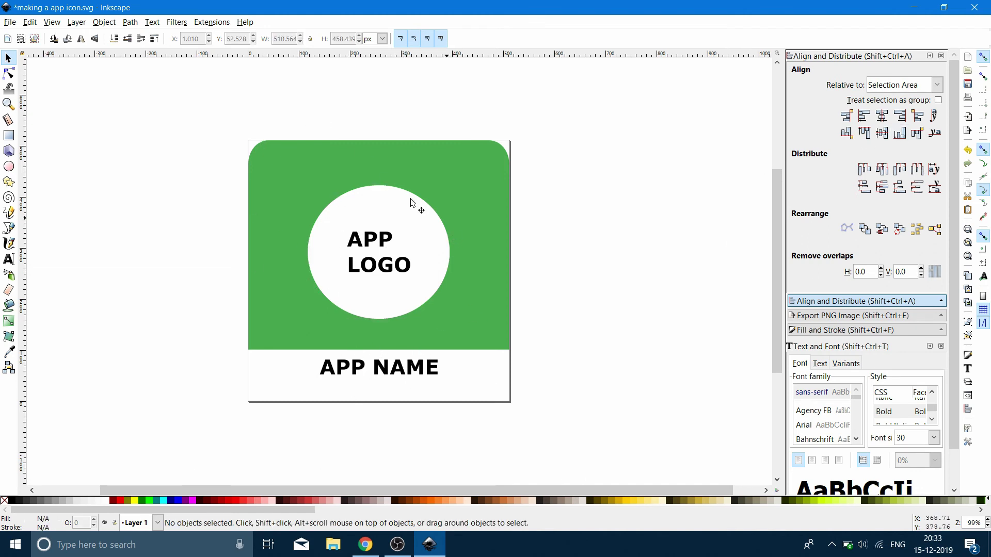
# Bring up PNG export settings for the whole drawing at 512 × 512 pixels.
pyautogui.click(10, 22)
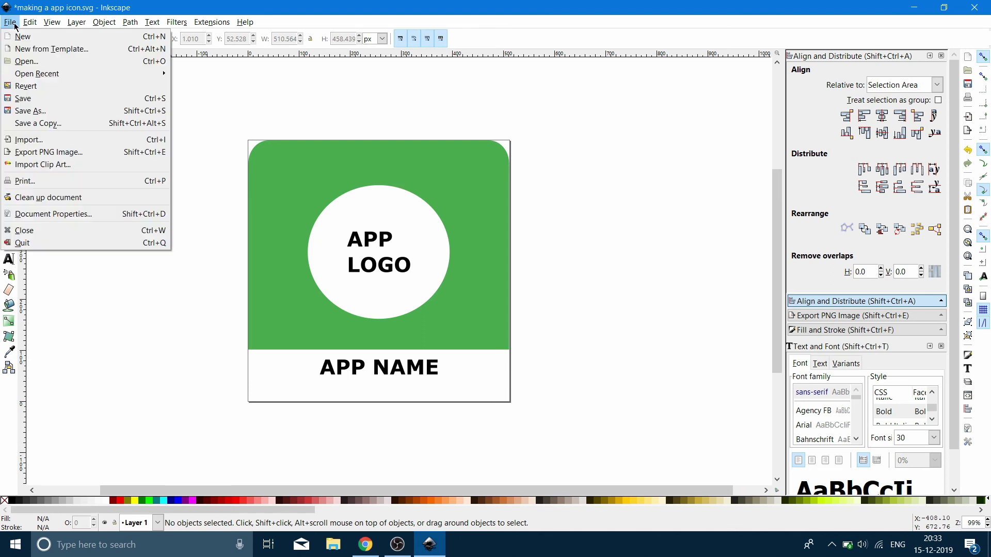
pyautogui.click(32, 154)
pyautogui.write('512')
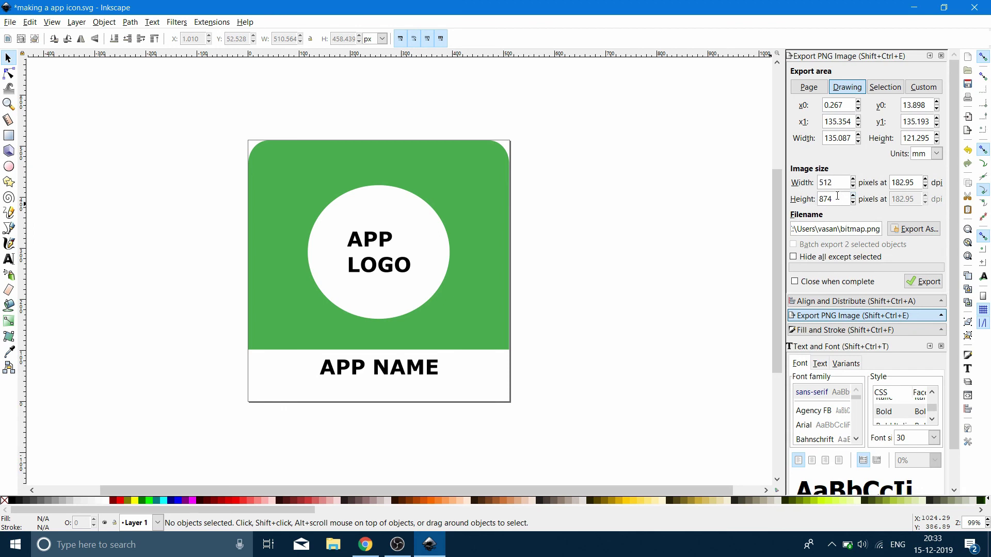
pyautogui.click(819, 197)
pyautogui.write('512')
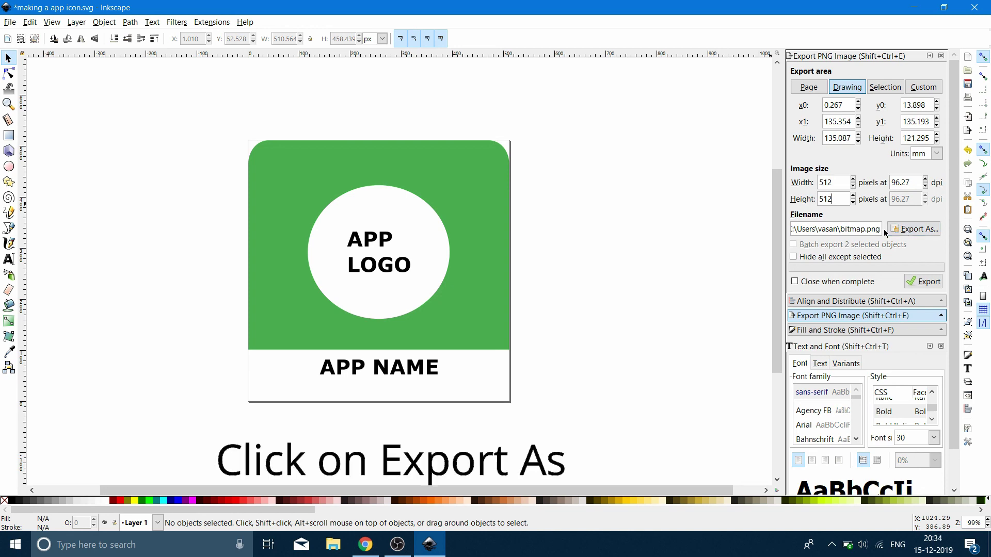
# Export the drawing to the Desktop as bitmap.png.
pyautogui.click(913, 229)
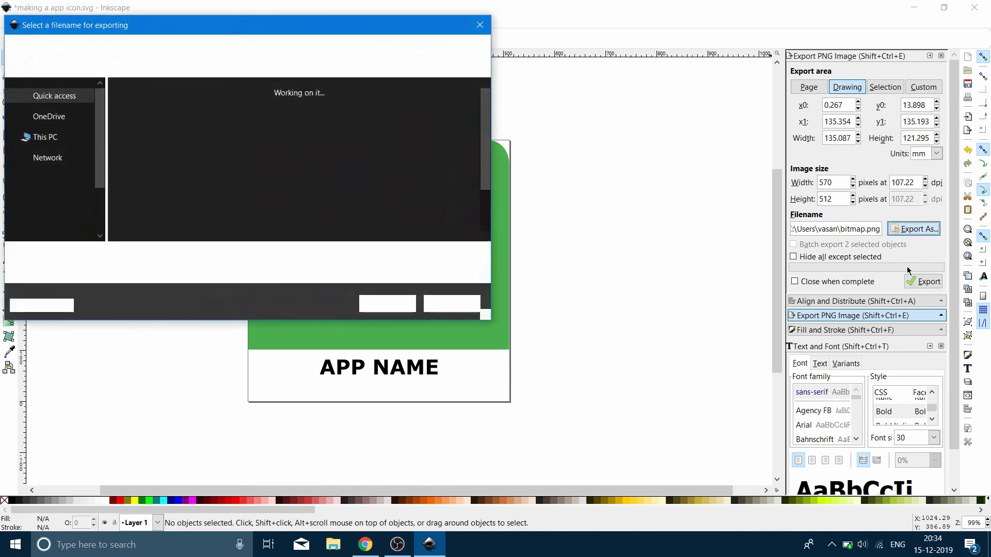
pyautogui.click(52, 158)
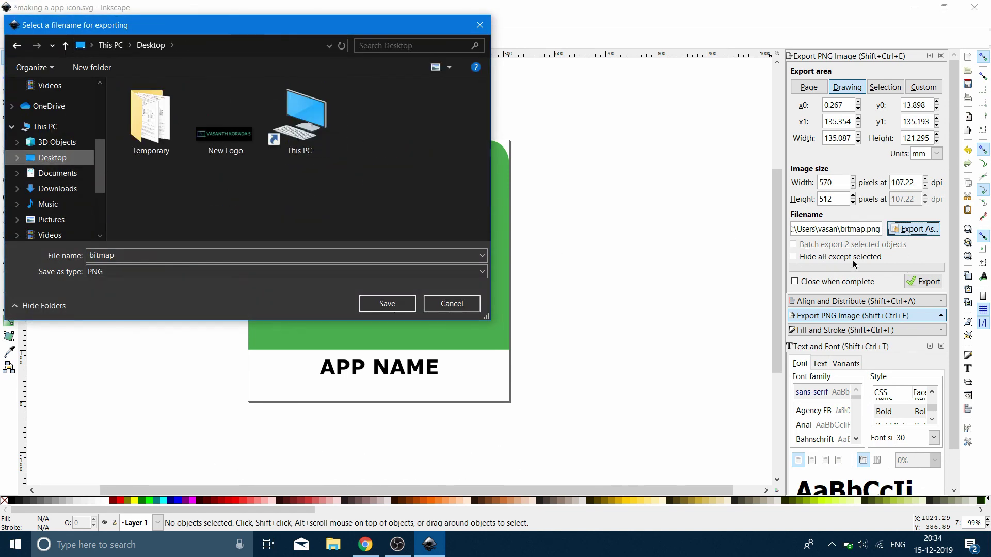
pyautogui.click(409, 303)
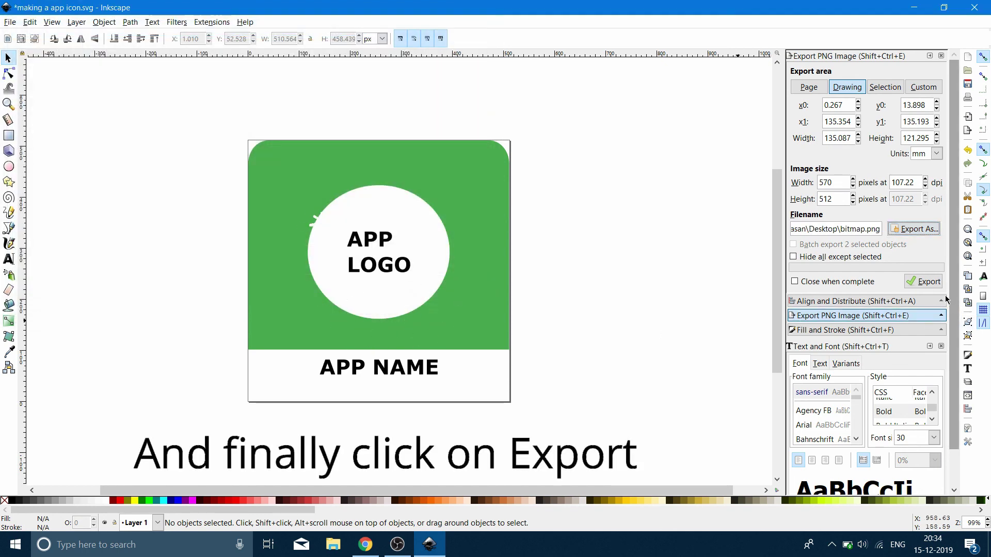
pyautogui.click(928, 282)
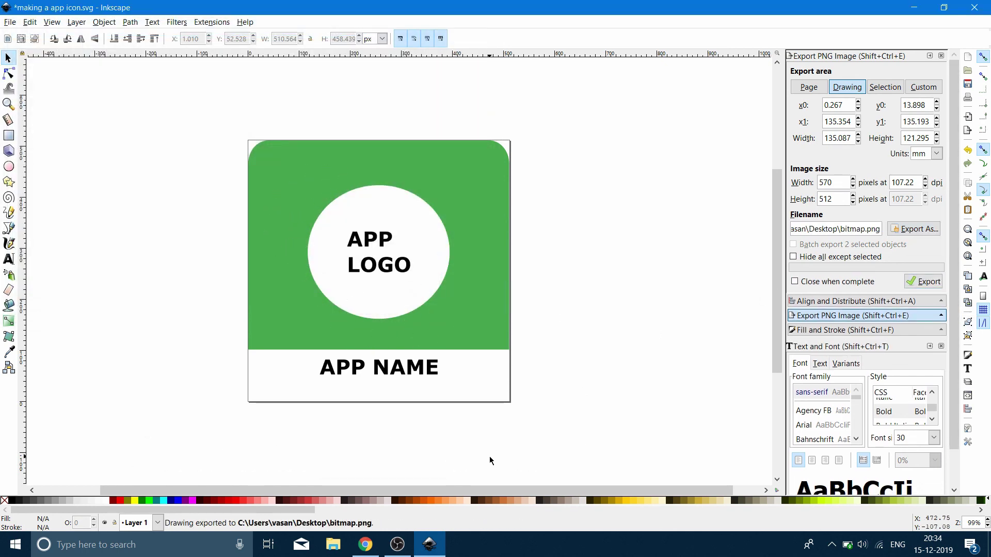